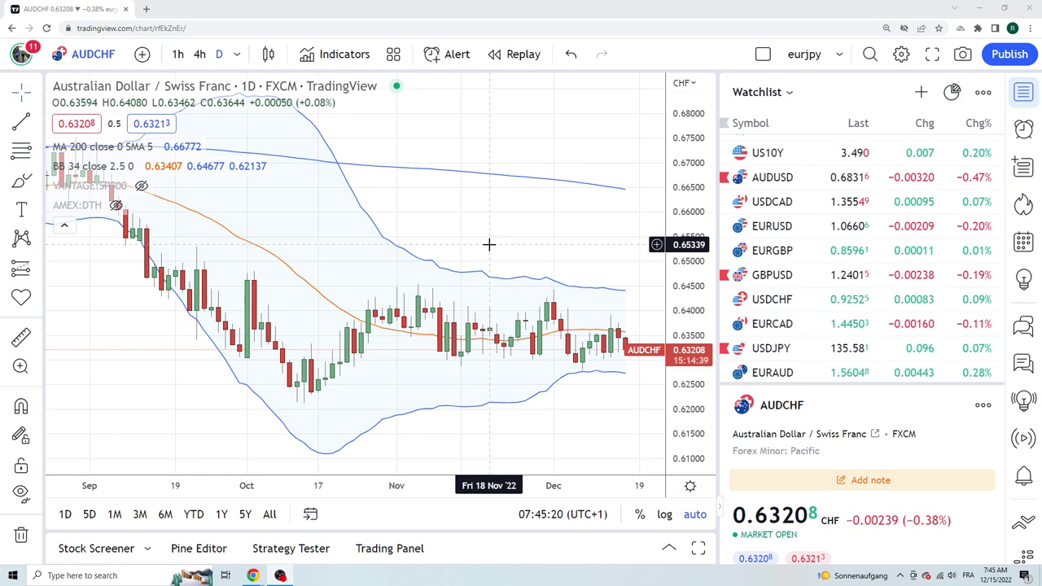
Open USDCHF from the watchlist and show it on 1-hour candles
click(767, 300)
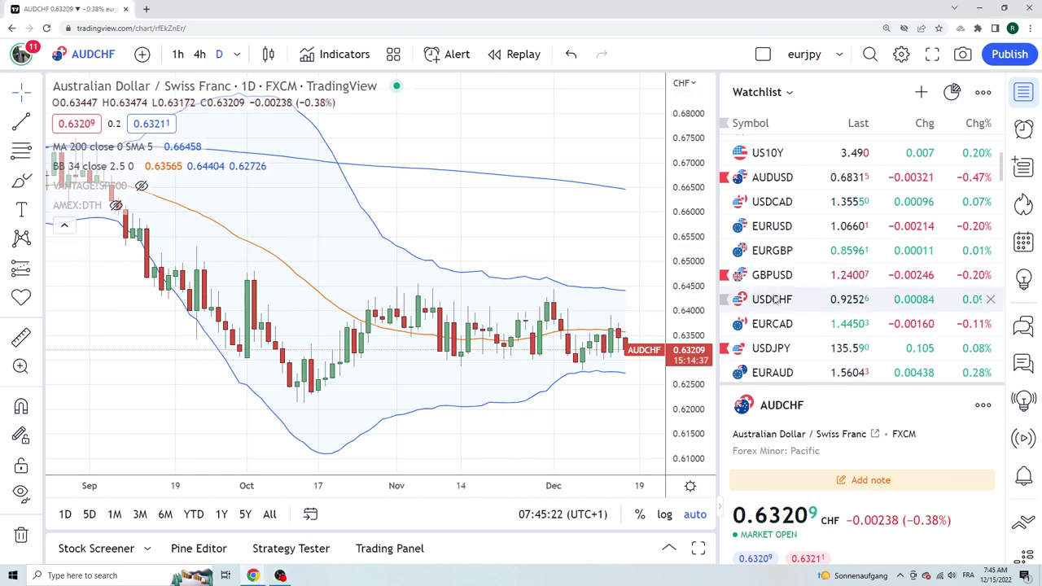
scroll(271, 248, up, 1)
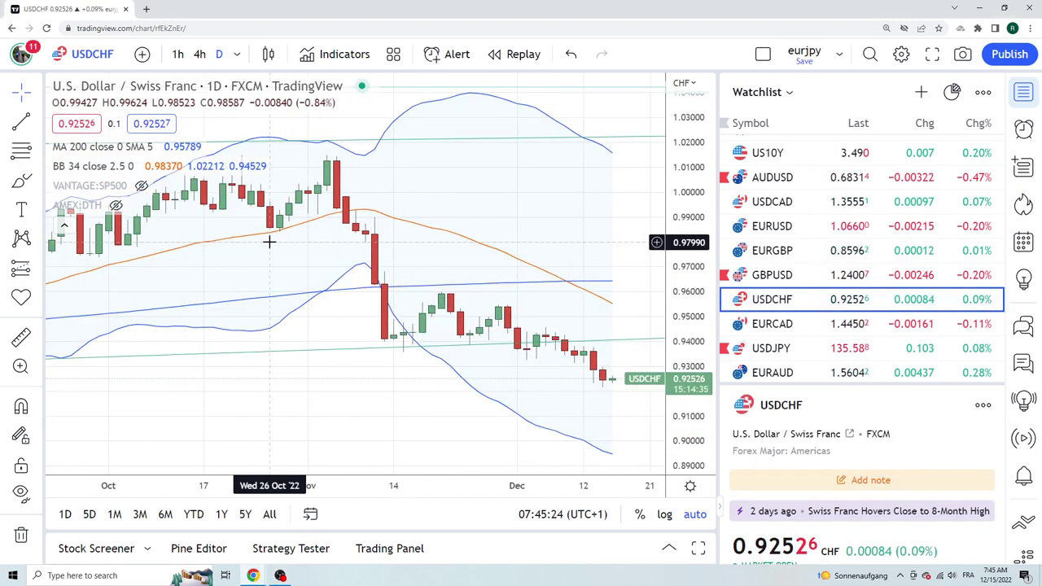
click(178, 53)
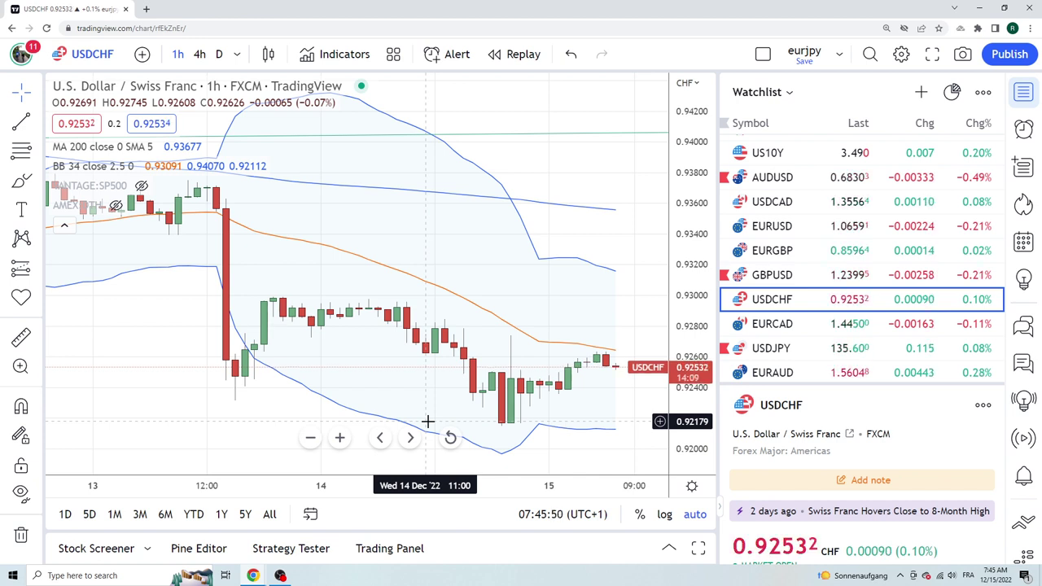
scroll(771, 326, down, 2)
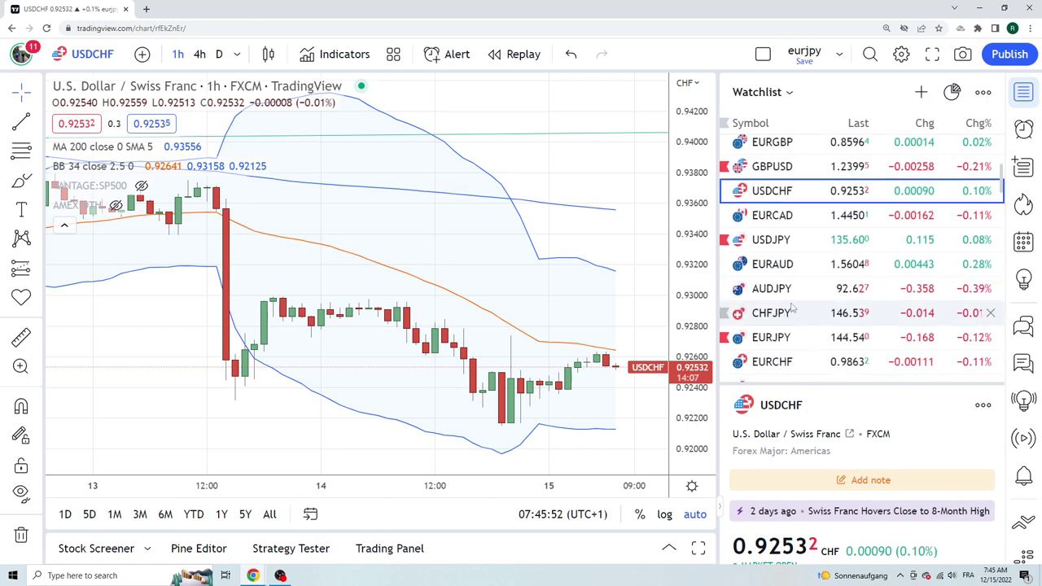
Select EURCHF in the watchlist to chart it on 1h
click(771, 362)
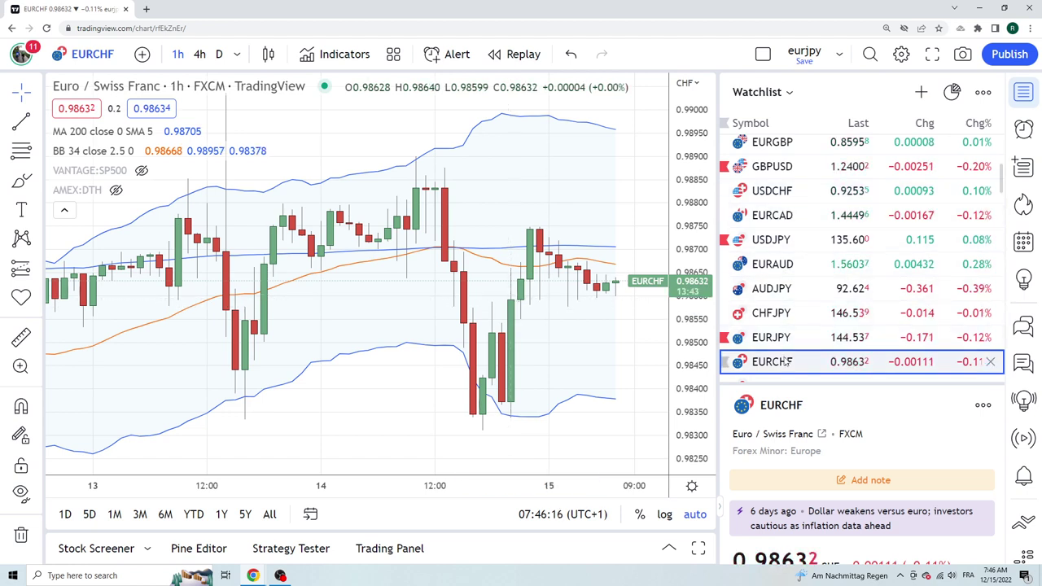
Go back to USDCHF briefly, then open EURGBP from the watchlist
click(790, 193)
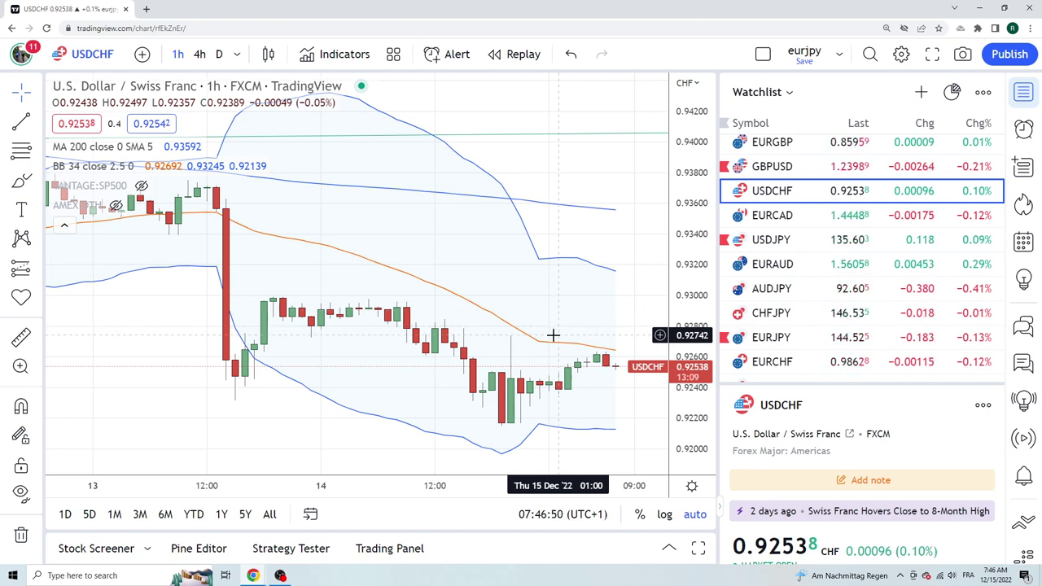
scroll(781, 249, up, 2)
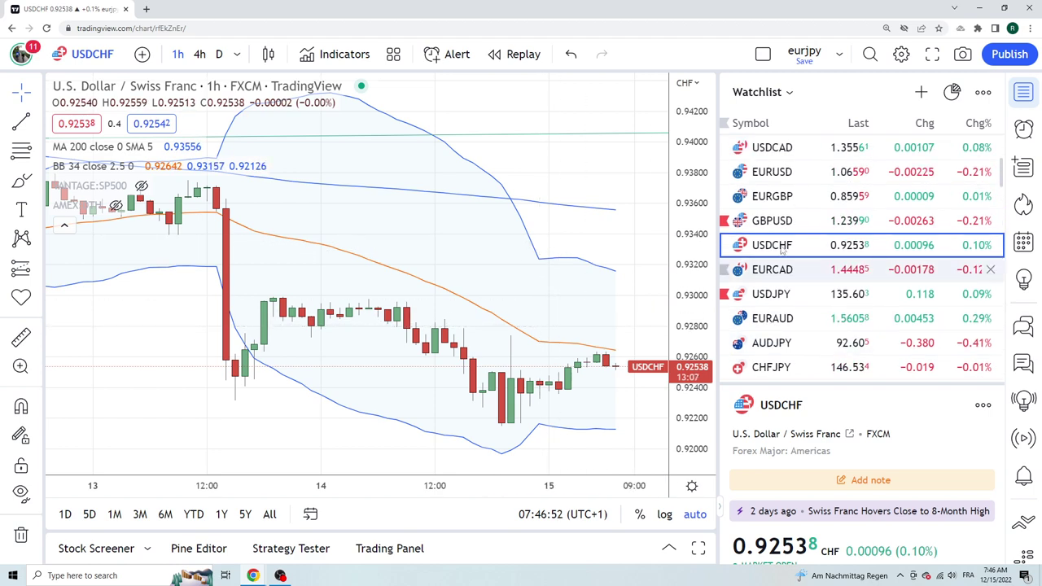
click(774, 197)
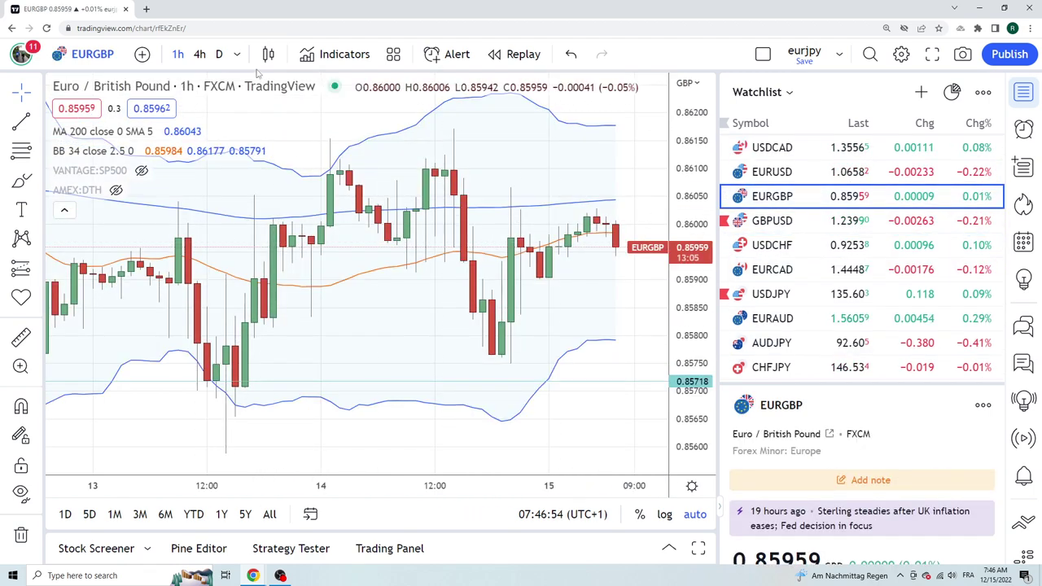
Show EURGBP on daily candles, then open GBPUSD from the watchlist
click(219, 54)
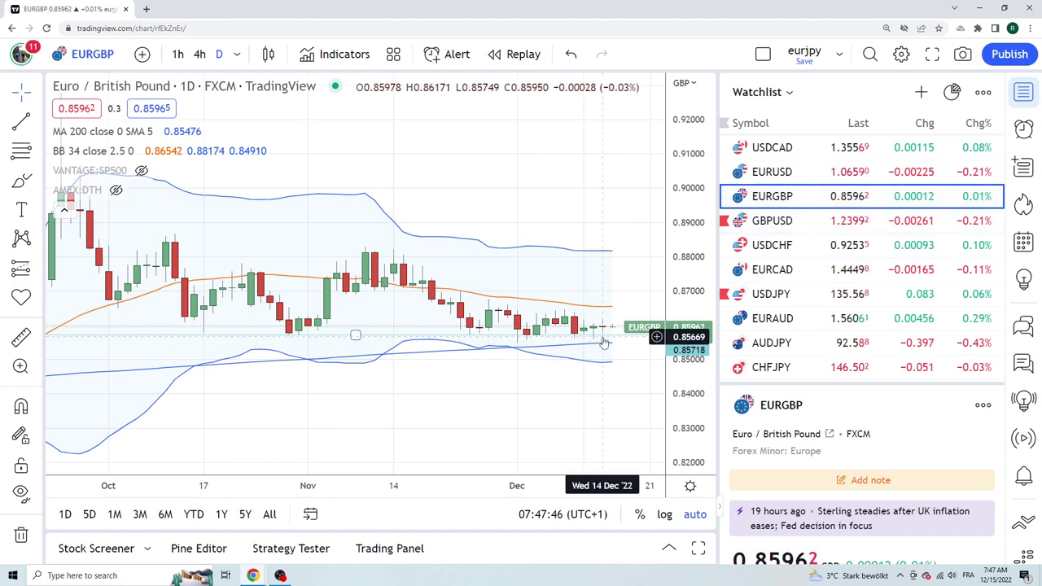
click(772, 220)
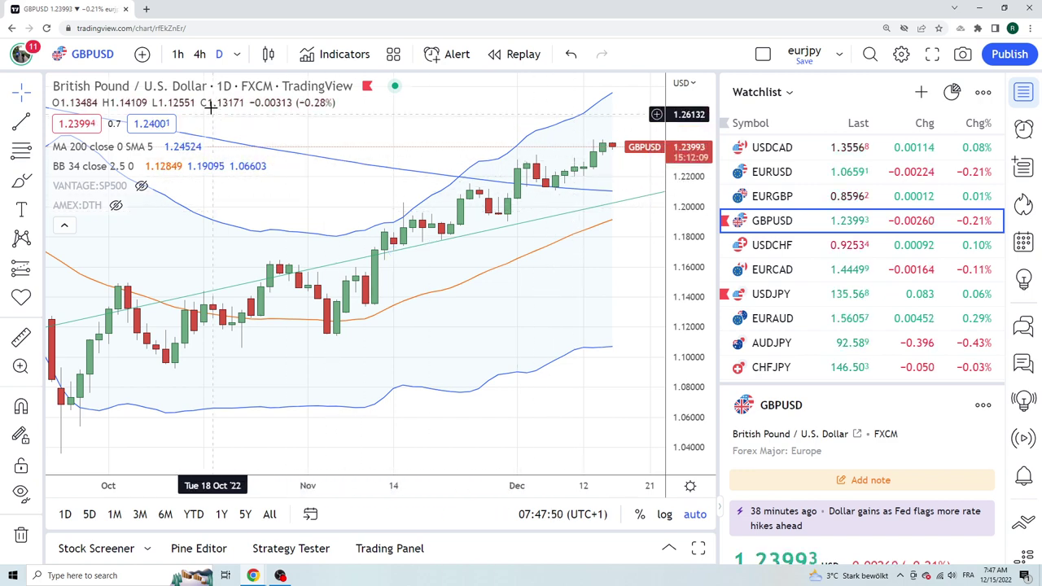
Put GBPUSD on 1-hour candles, then open USDCAD from the watchlist
click(178, 54)
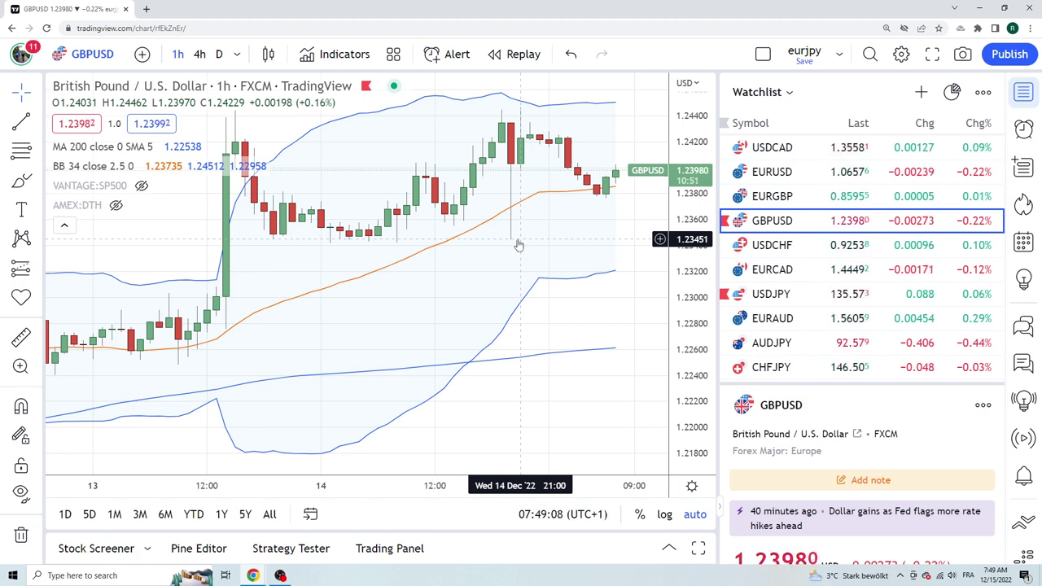
click(783, 150)
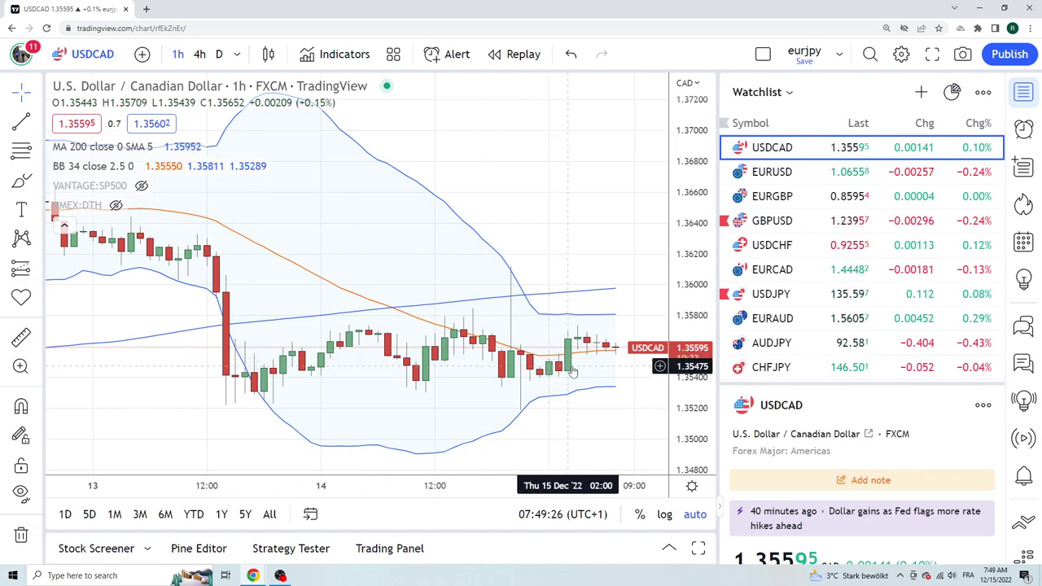
Select EURCAD in the watchlist, keeping the 1-hour timeframe
scroll(470, 346, down, 3)
scroll(469, 346, up, 2)
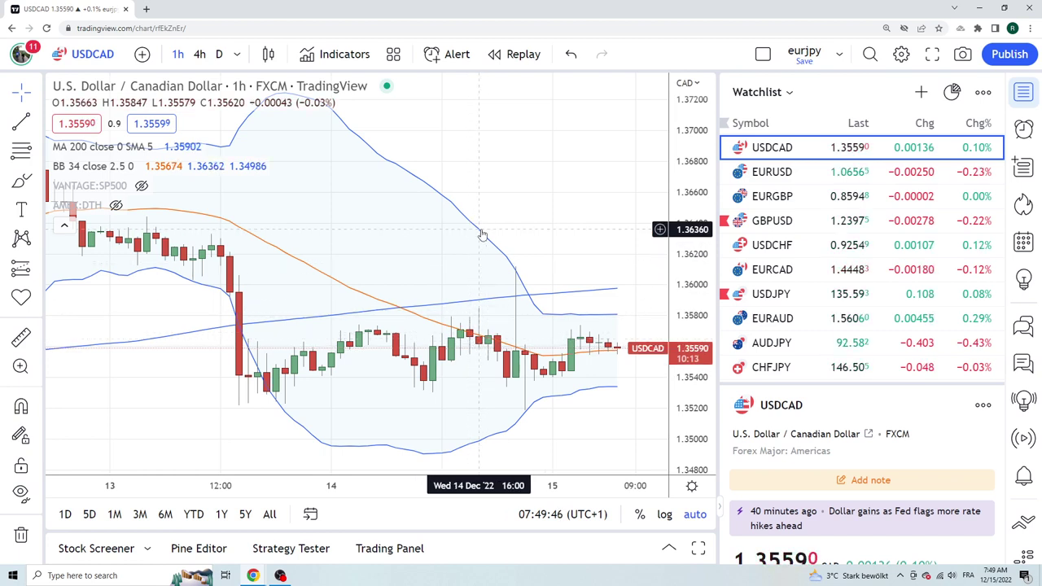
click(778, 270)
Zoom the EURCAD chart to show only the 9–15 December candles
scroll(405, 242, down, 3)
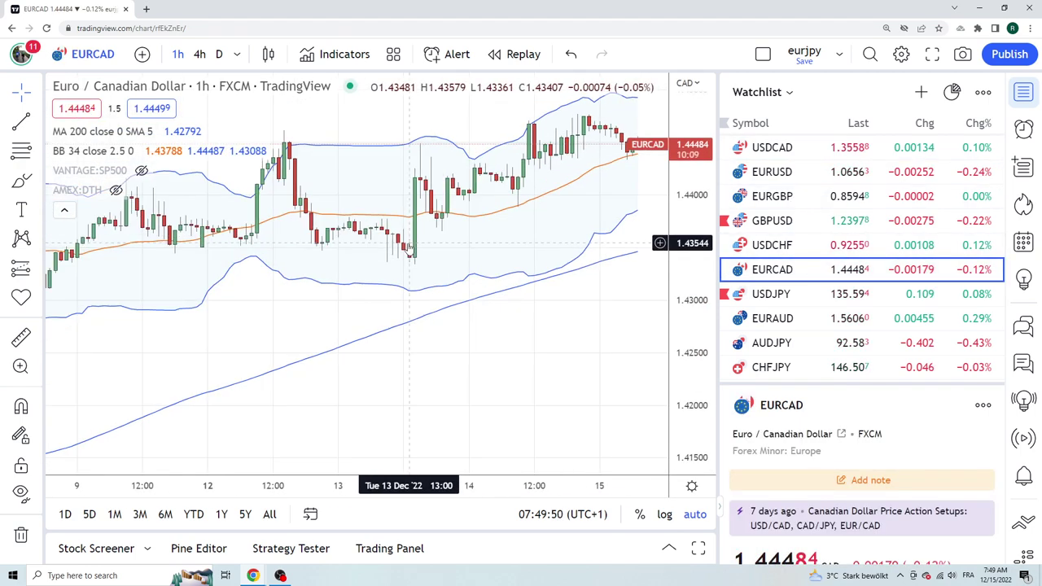
scroll(407, 239, down, 3)
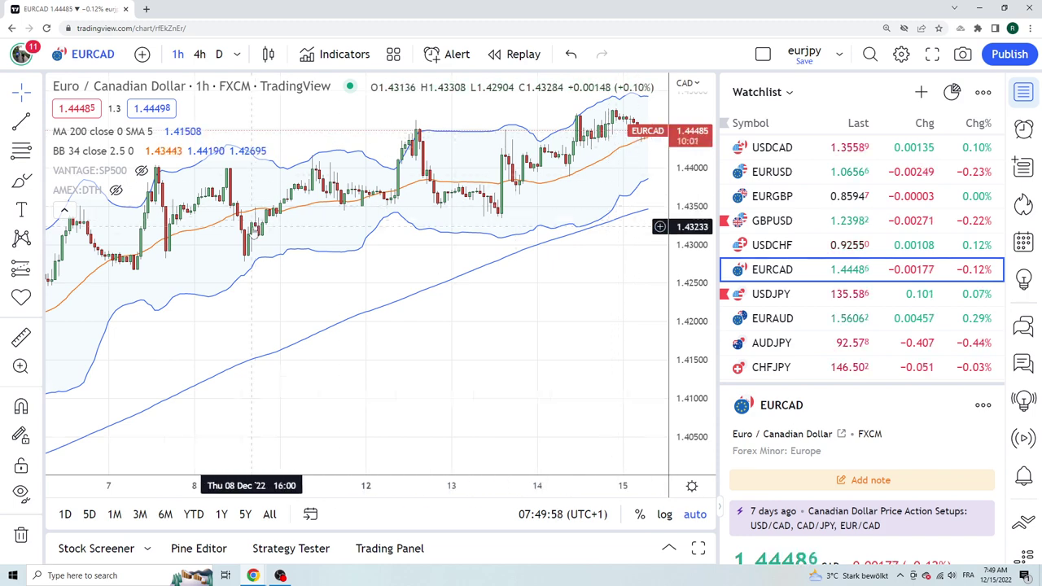
scroll(254, 233, down, 3)
scroll(254, 233, up, 3)
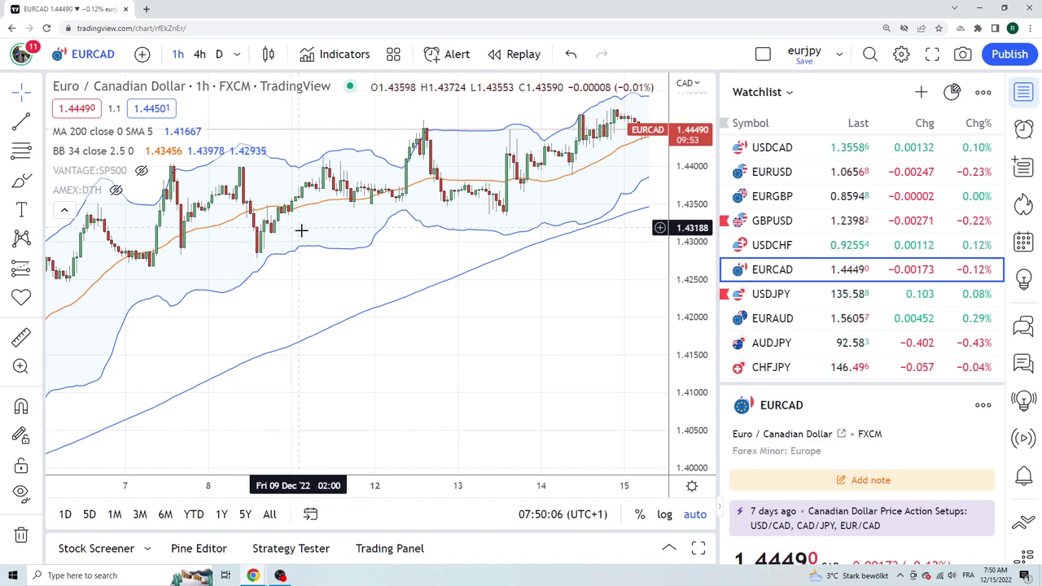
scroll(302, 230, up, 3)
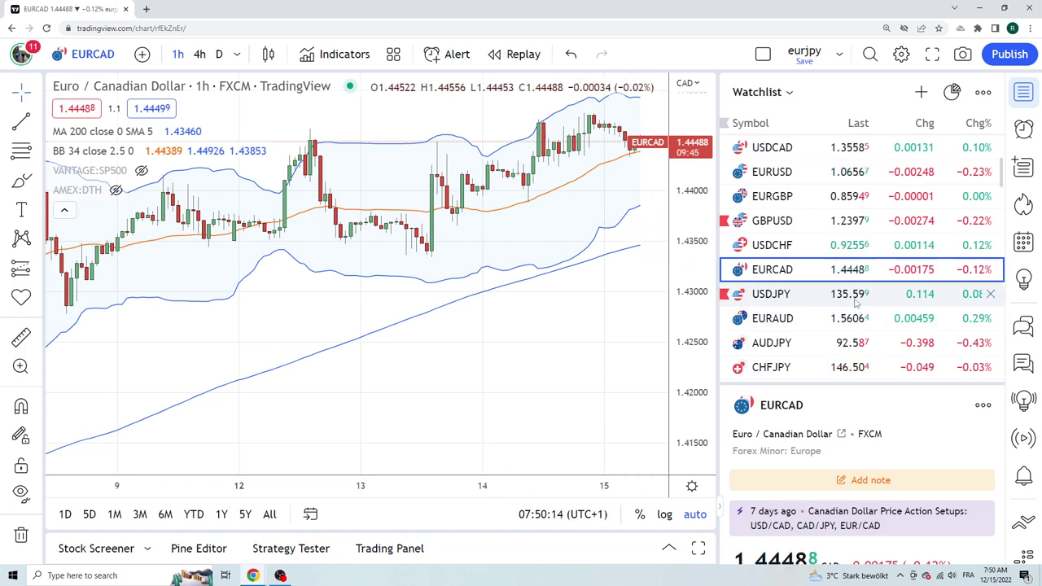
Open USDJPY on the 1h chart and scroll through the watchlist rows
click(773, 297)
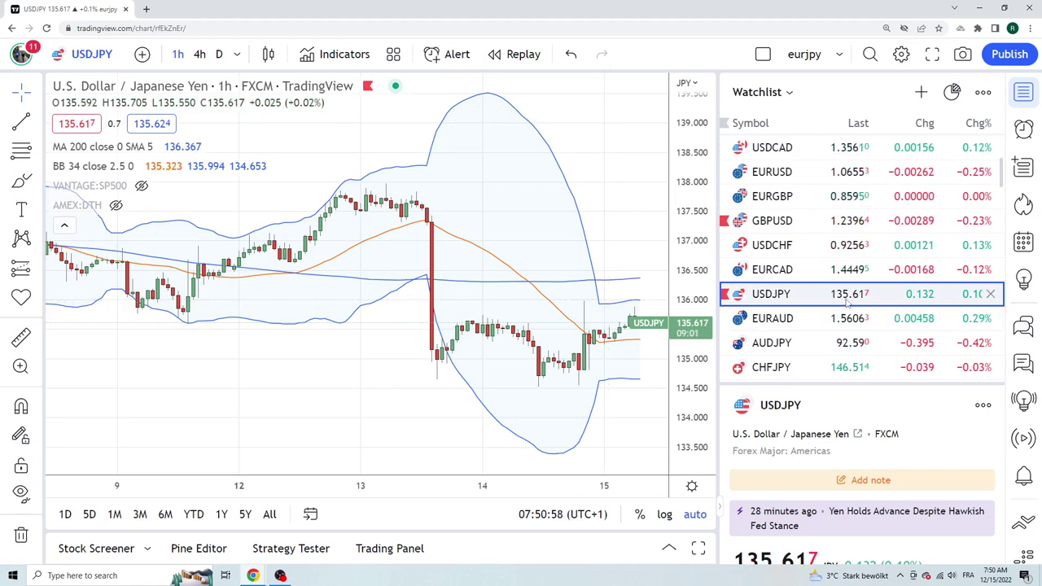
scroll(846, 301, up, 2)
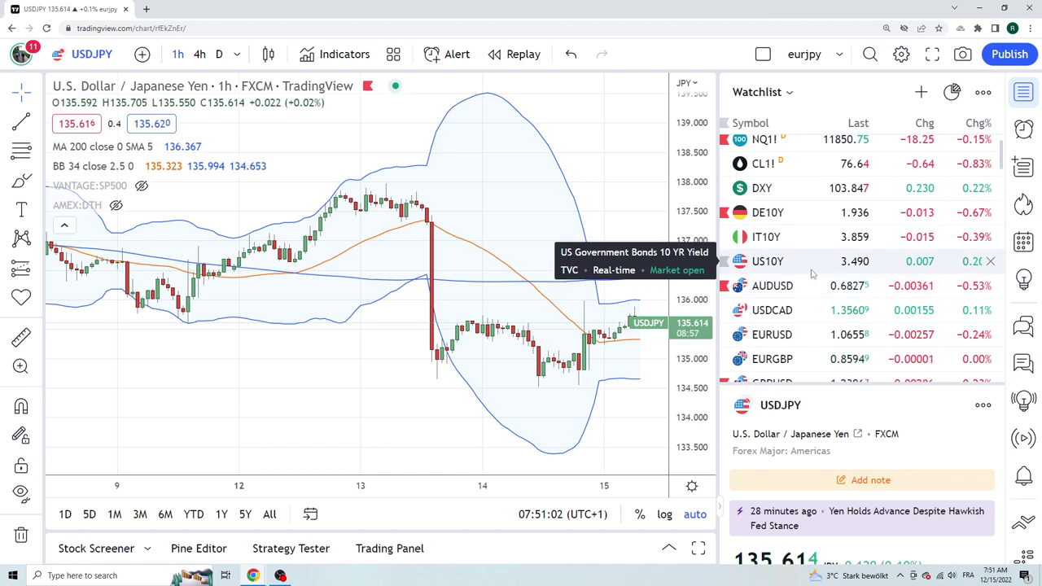
scroll(811, 274, down, 2)
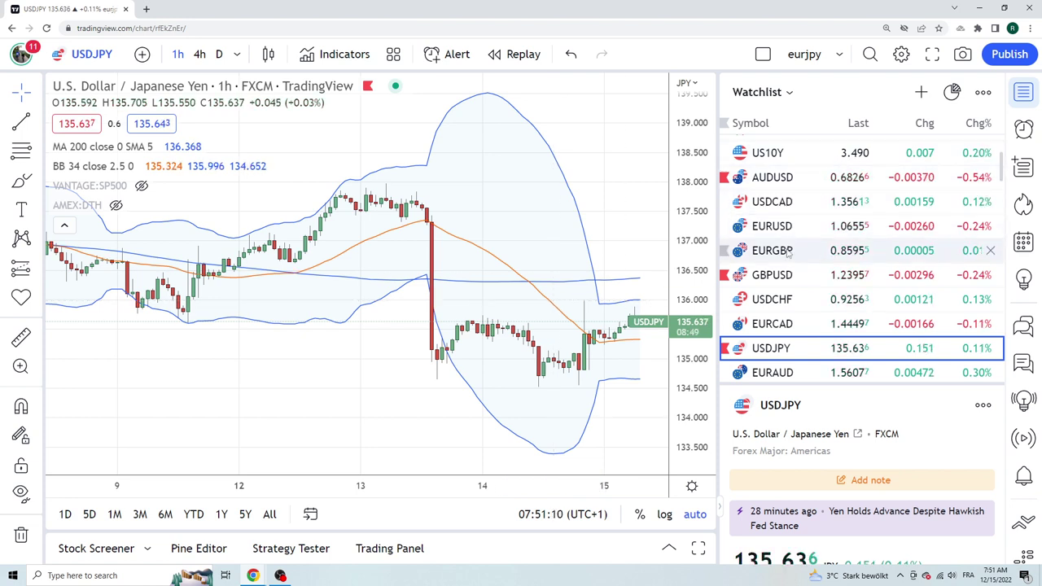
scroll(814, 269, down, 1)
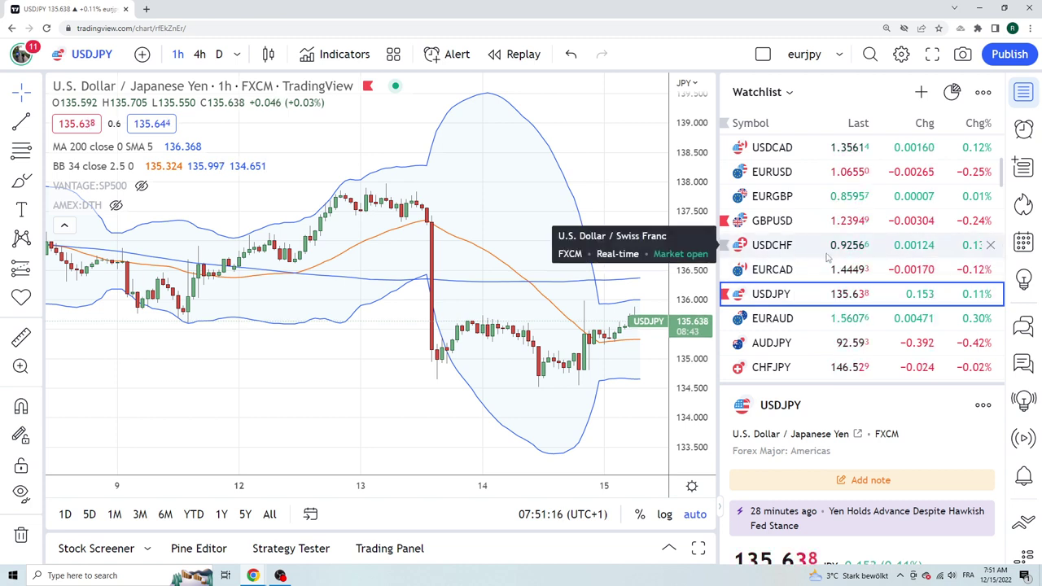
scroll(806, 322, down, 2)
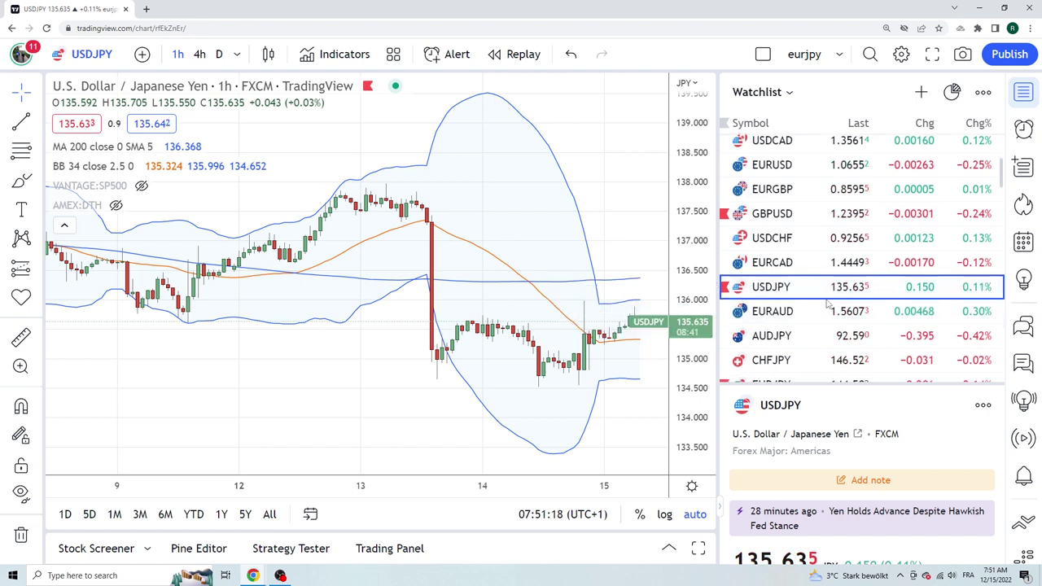
scroll(840, 299, down, 2)
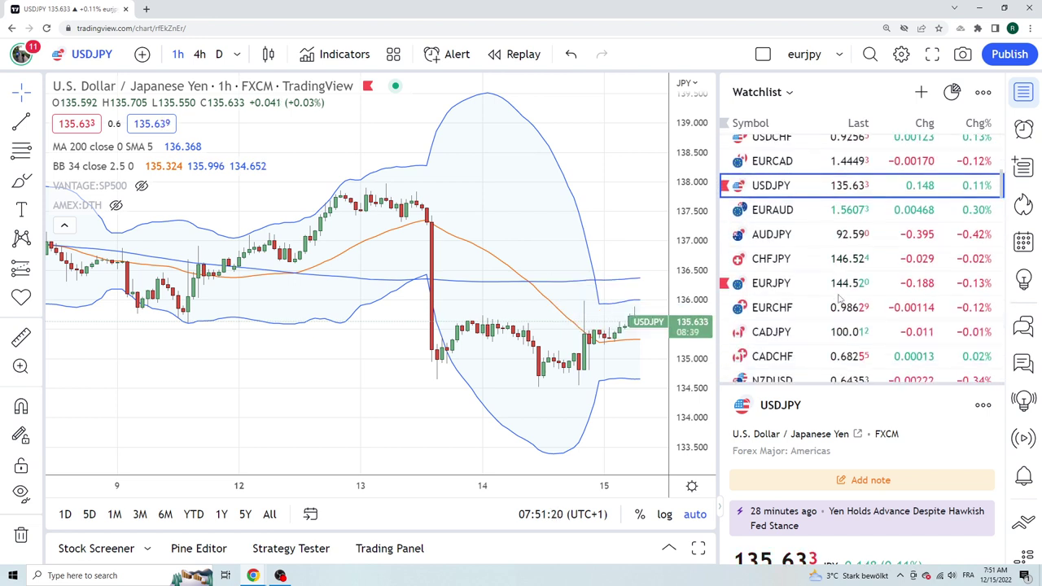
scroll(839, 300, down, 2)
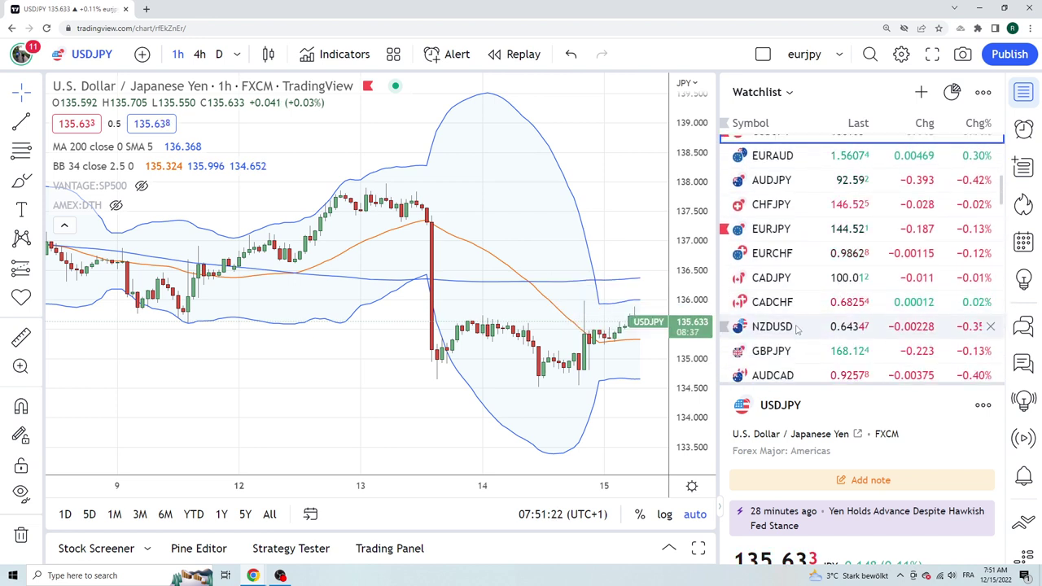
scroll(802, 314, up, 4)
scroll(802, 314, up, 4)
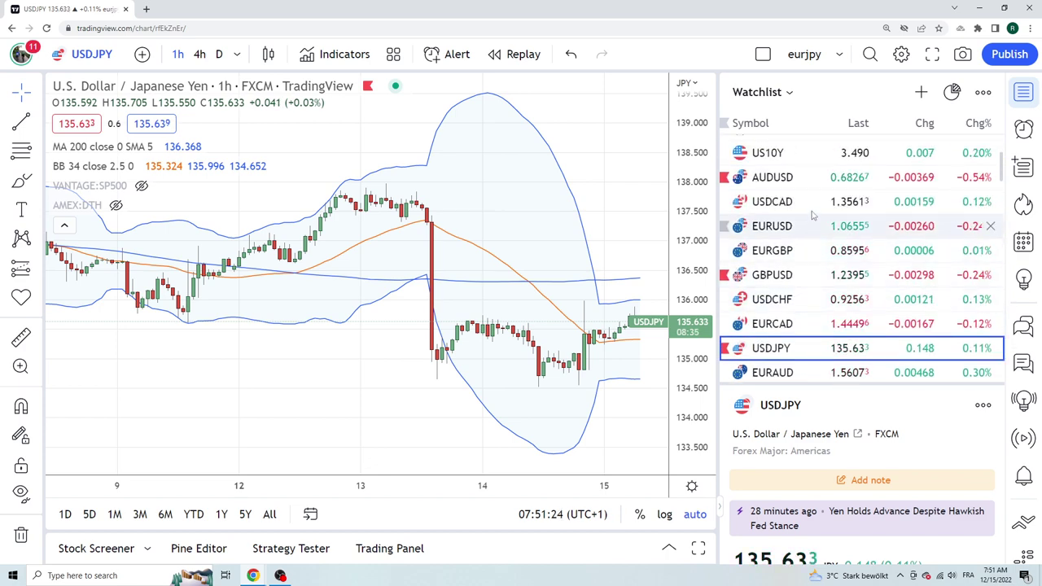
Select AUDUSD in the watchlist to chart it on 1-hour candles
click(802, 184)
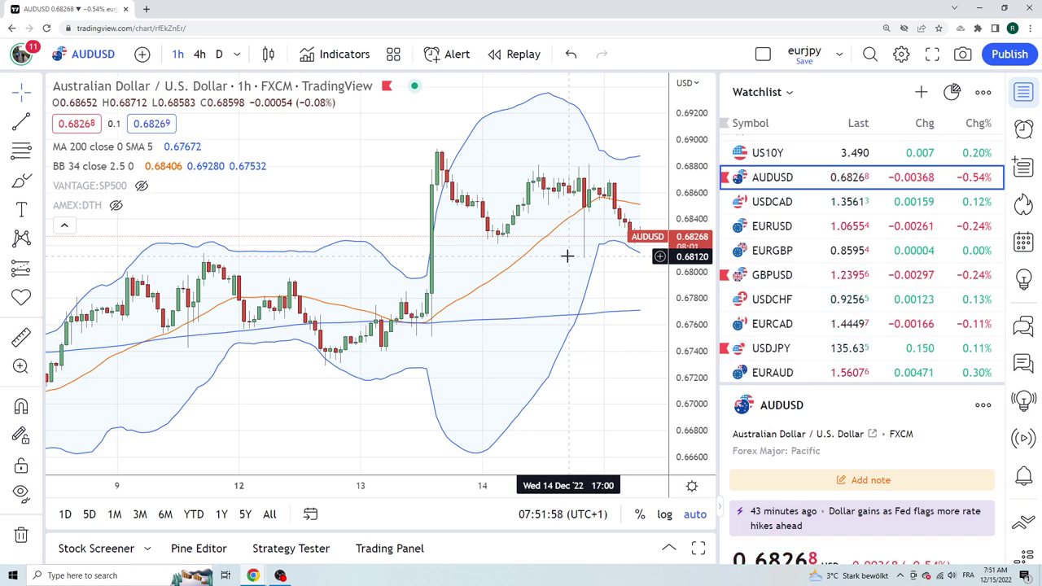
scroll(806, 244, up, 3)
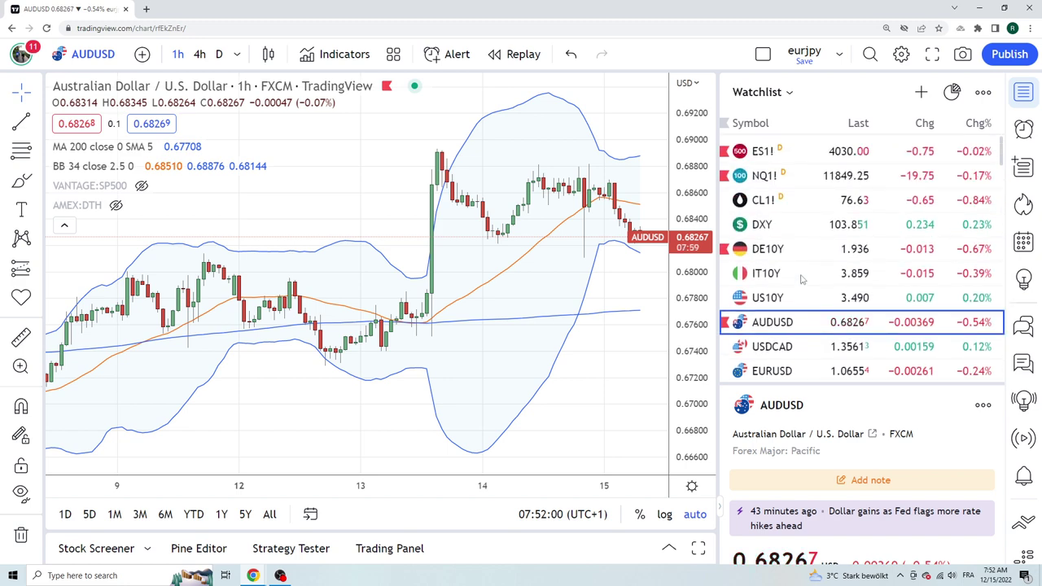
Select ES1! in the watchlist to chart S&P 500 E-mini Futures on 1h
click(775, 153)
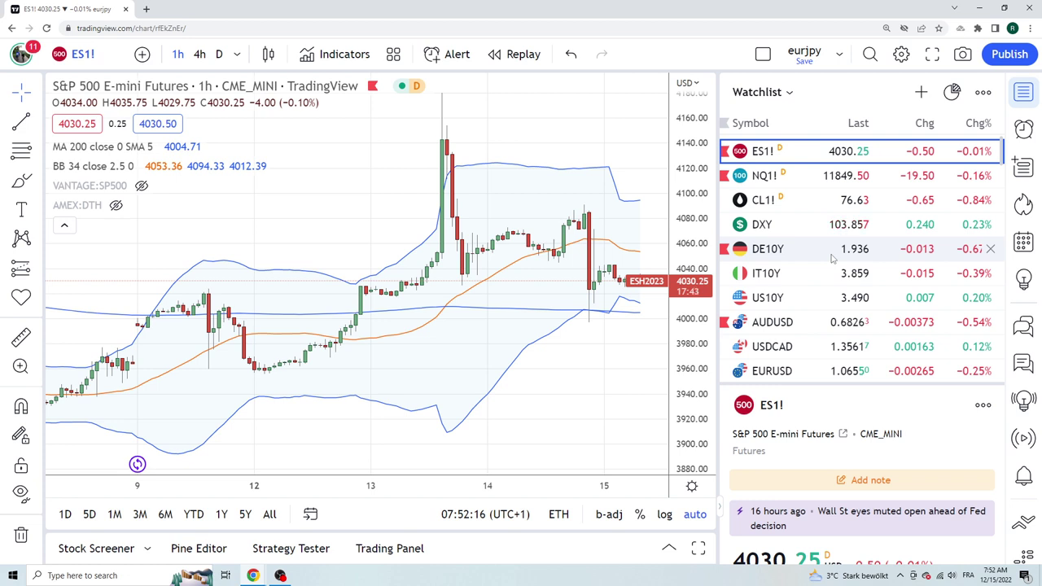
scroll(845, 250, down, 1)
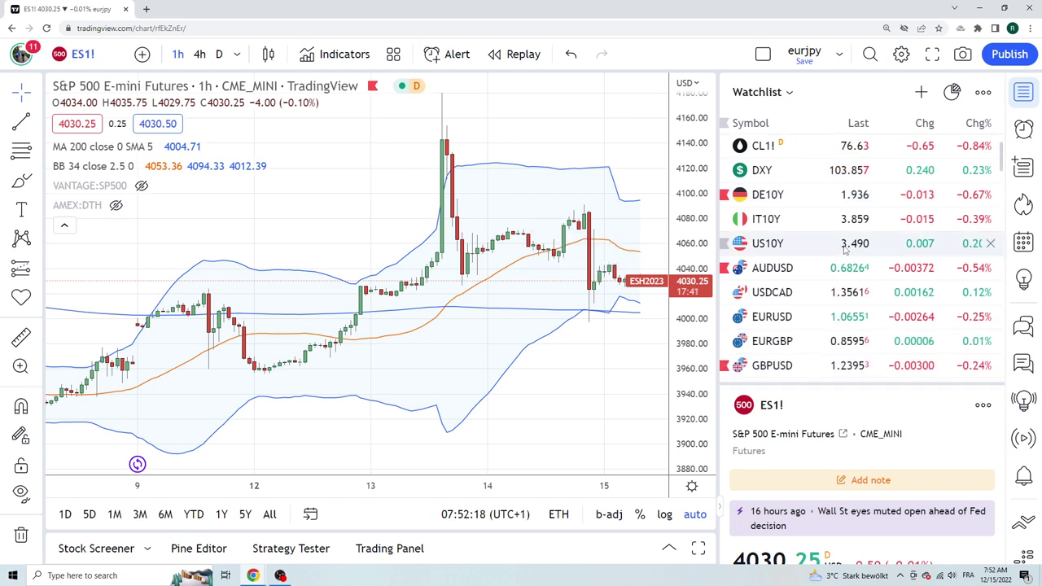
scroll(845, 250, down, 3)
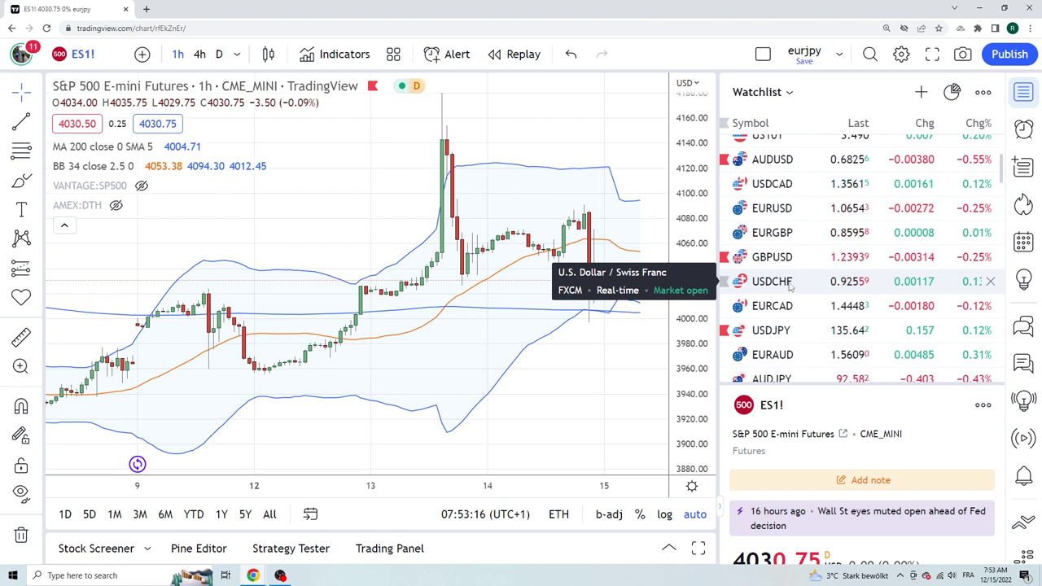
scroll(806, 281, down, 1)
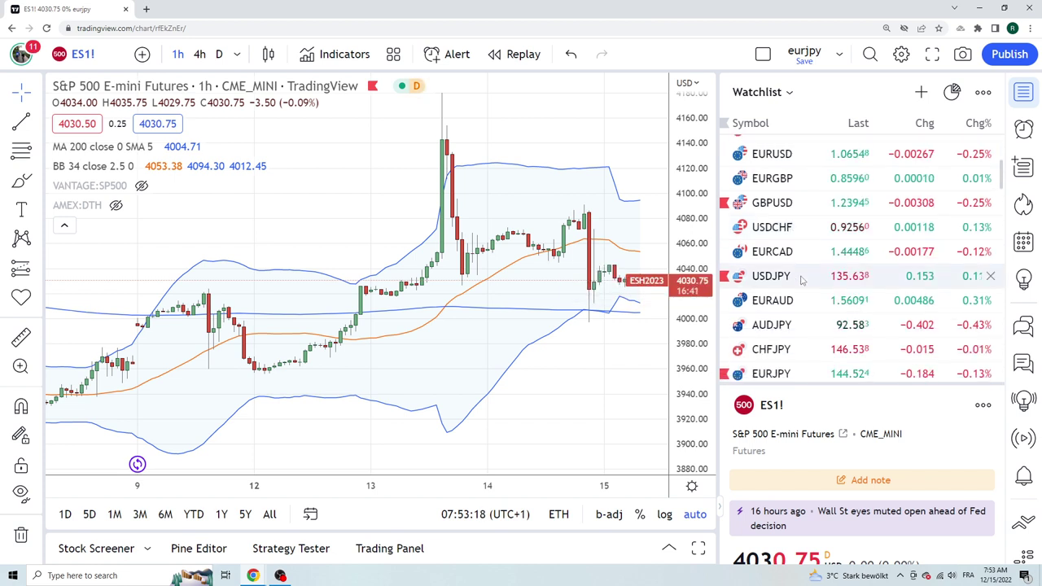